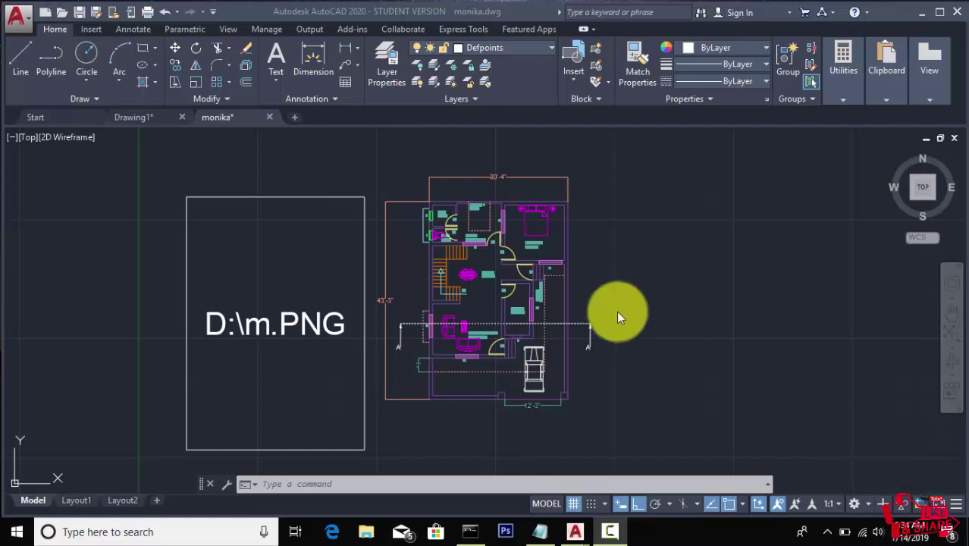
# Step: Pan and zoom the floor plan to bring the 30'-4" top dimension into view
pyautogui.click(610, 220)
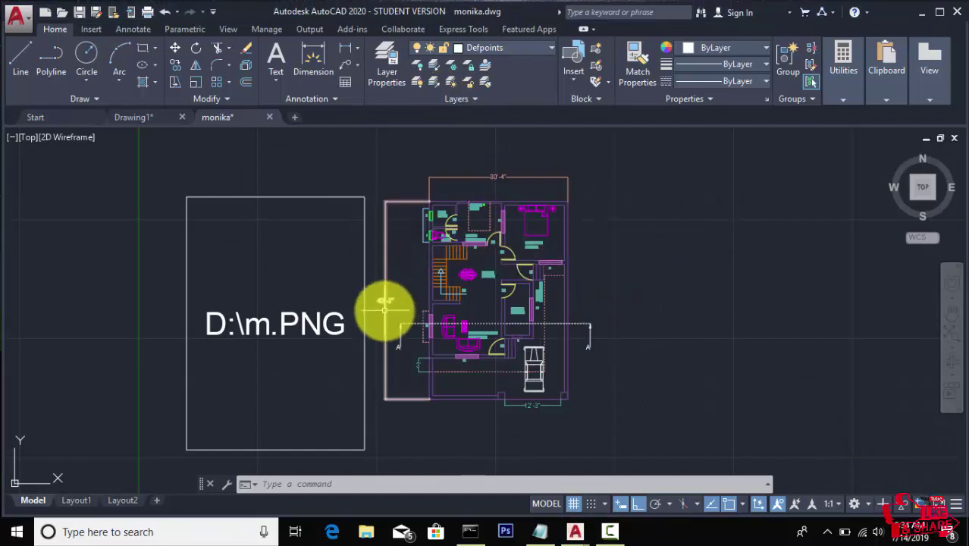
pyautogui.scroll(2, 385, 314)
pyautogui.moveTo(407, 242); pyautogui.dragTo(371, 303, button='middle')
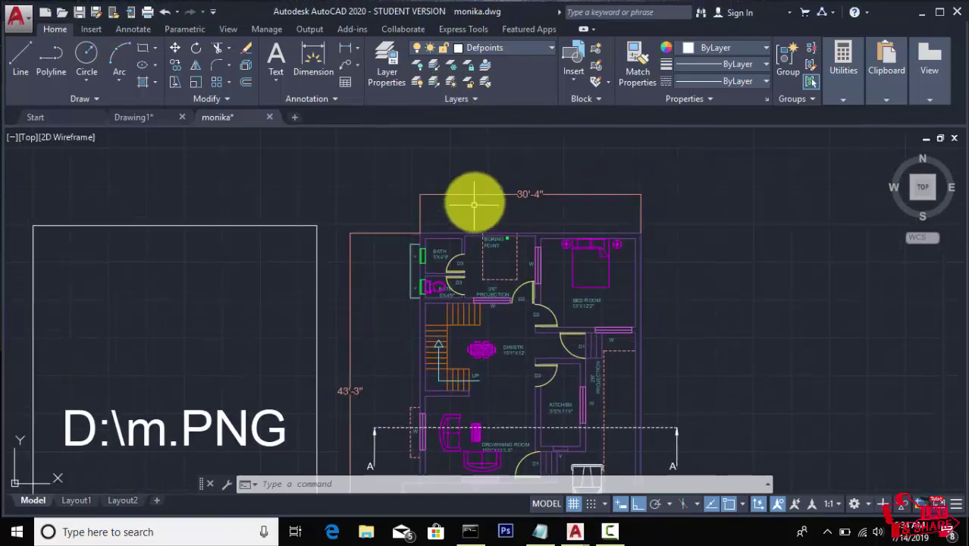
pyautogui.scroll(1, 523, 186)
pyautogui.scroll(2, 517, 215)
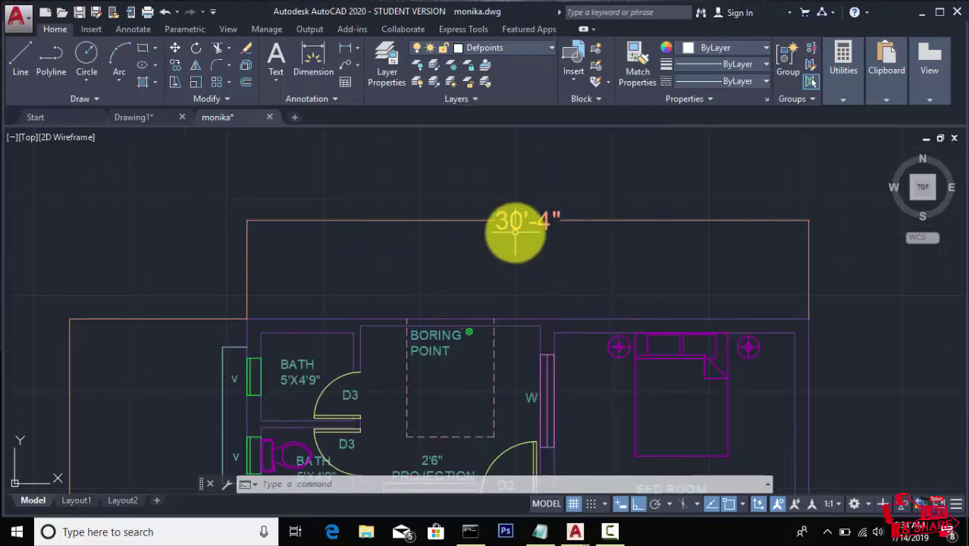
pyautogui.scroll(-2, 460, 234)
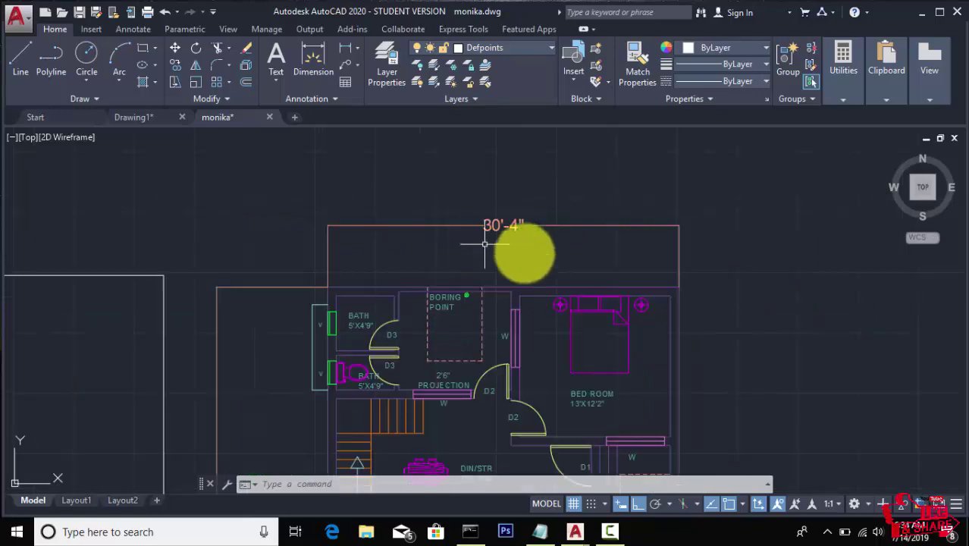
pyautogui.moveTo(533, 258); pyautogui.dragTo(454, 245, button='middle')
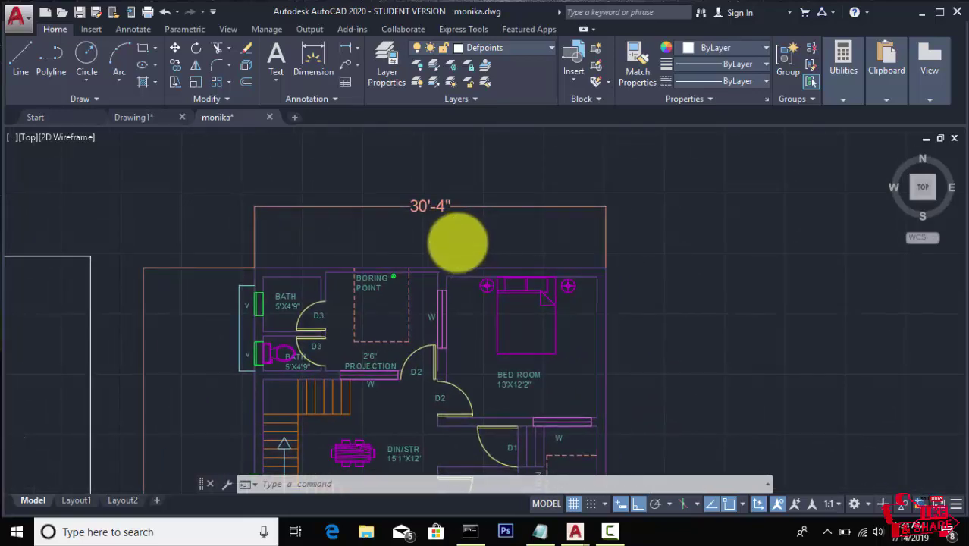
pyautogui.scroll(-2, 471, 246)
pyautogui.moveTo(623, 257); pyautogui.dragTo(439, 206, button='middle')
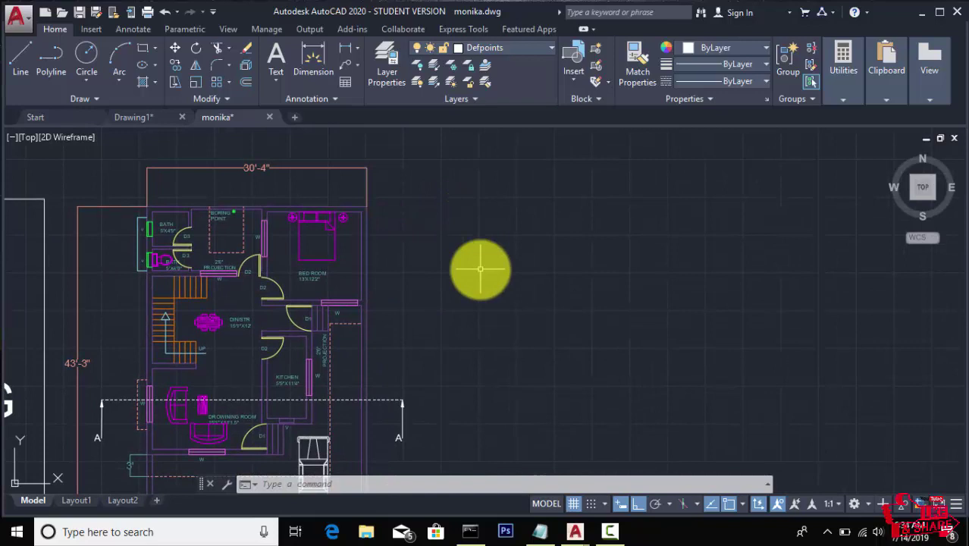
# Step: Launch QuickCalc with QU and set Units Conversion to Length, Feet to Meters
pyautogui.write('qu')
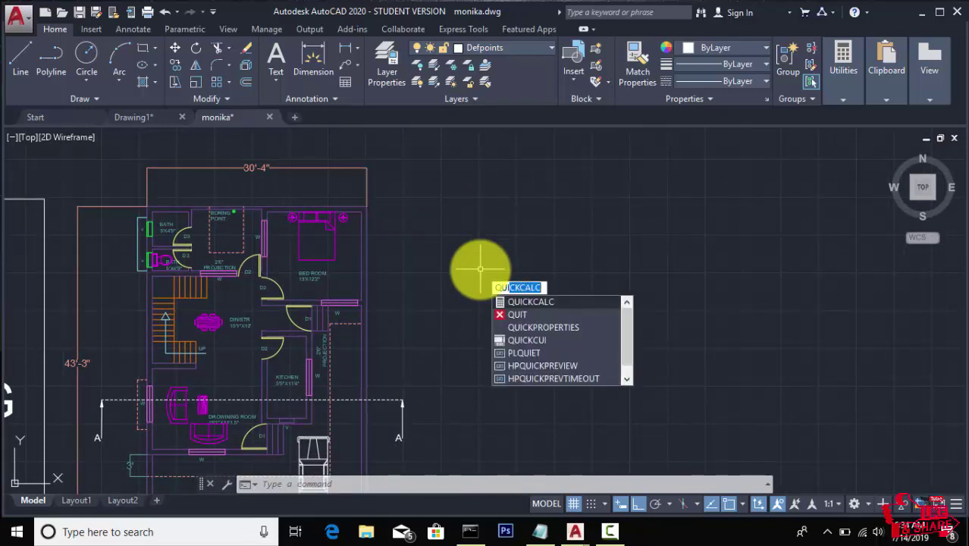
pyautogui.press('Return')
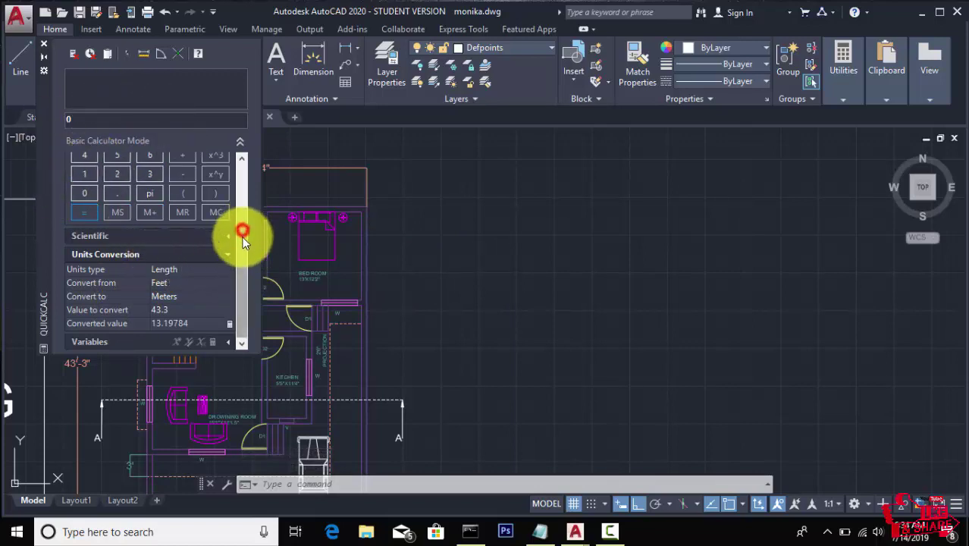
pyautogui.click(181, 260)
pyautogui.click(174, 283)
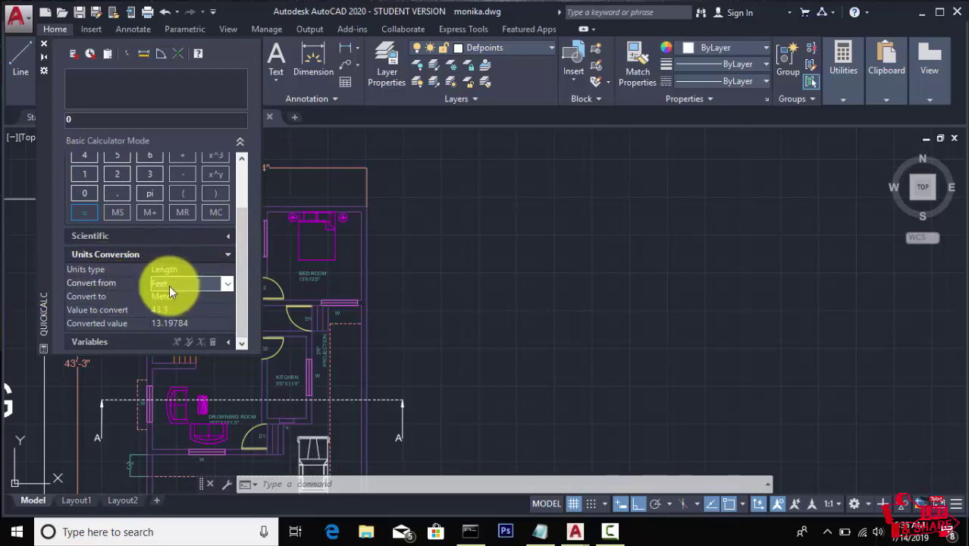
pyautogui.click(189, 297)
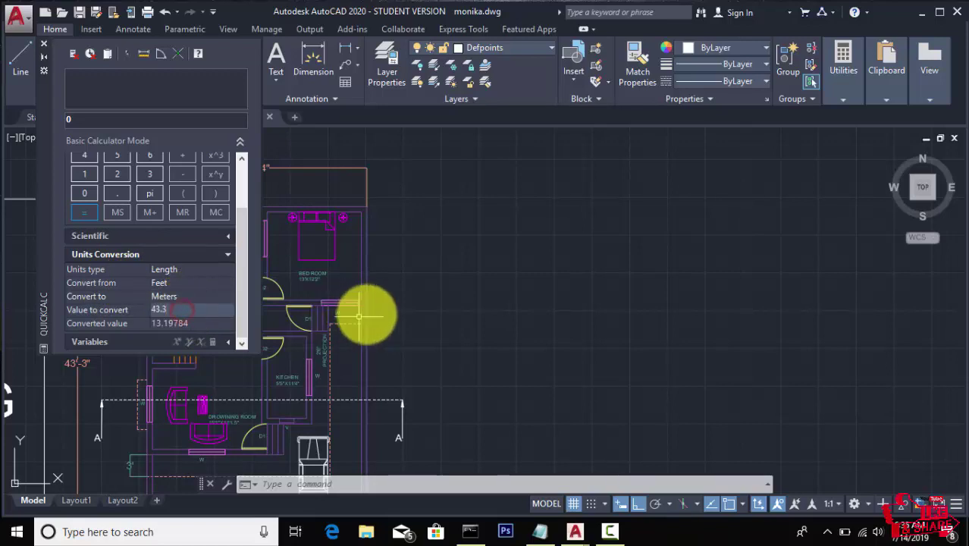
# Step: Enter 30.4 as the value to convert
pyautogui.moveTo(375, 314); pyautogui.dragTo(511, 326, button='middle')
pyautogui.scroll(2, 410, 196)
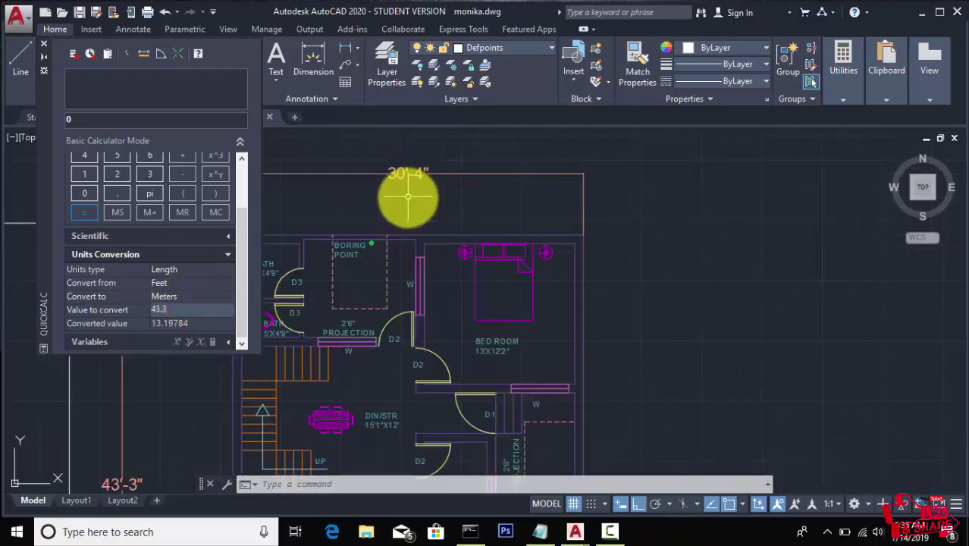
pyautogui.click(182, 310)
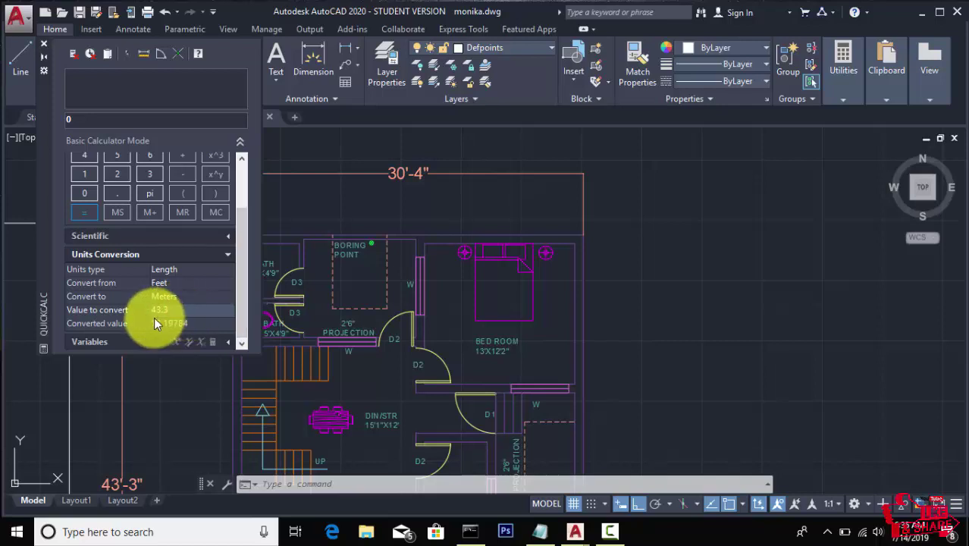
pyautogui.click(172, 310)
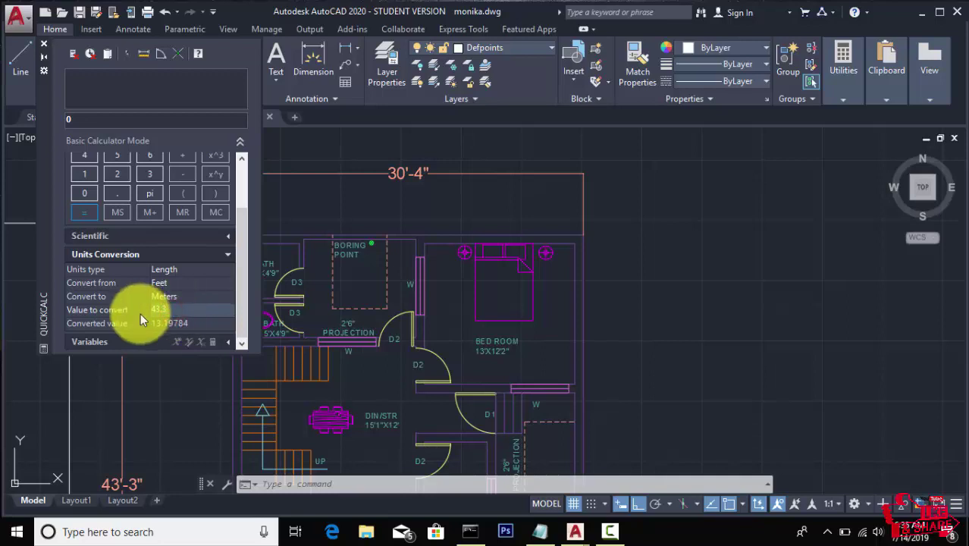
pyautogui.write('30.4')
# Step: Convert 30.4 feet to meters, getting 9.26592
pyautogui.press('BackSpace')
pyautogui.press('BackSpace')
pyautogui.press('BackSpace')
pyautogui.press('Return')
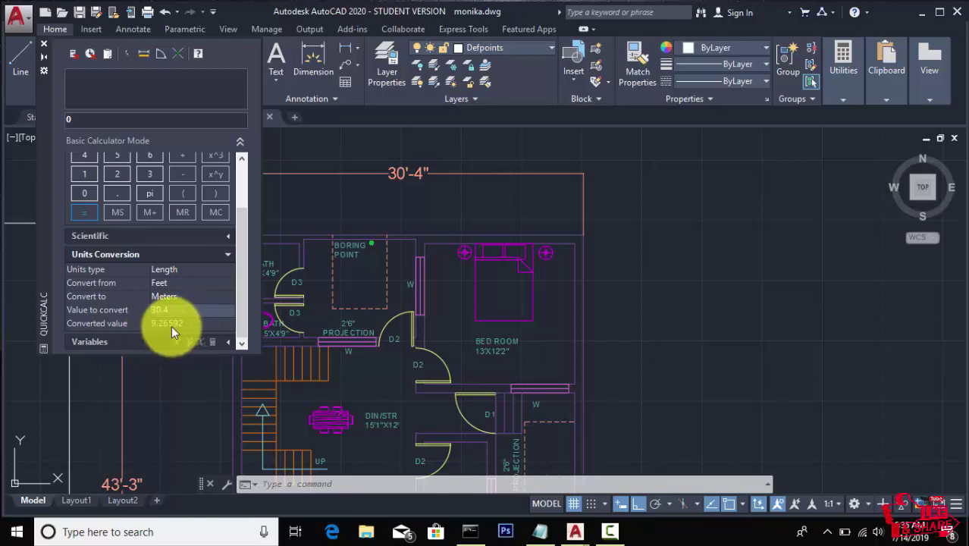
pyautogui.click(177, 283)
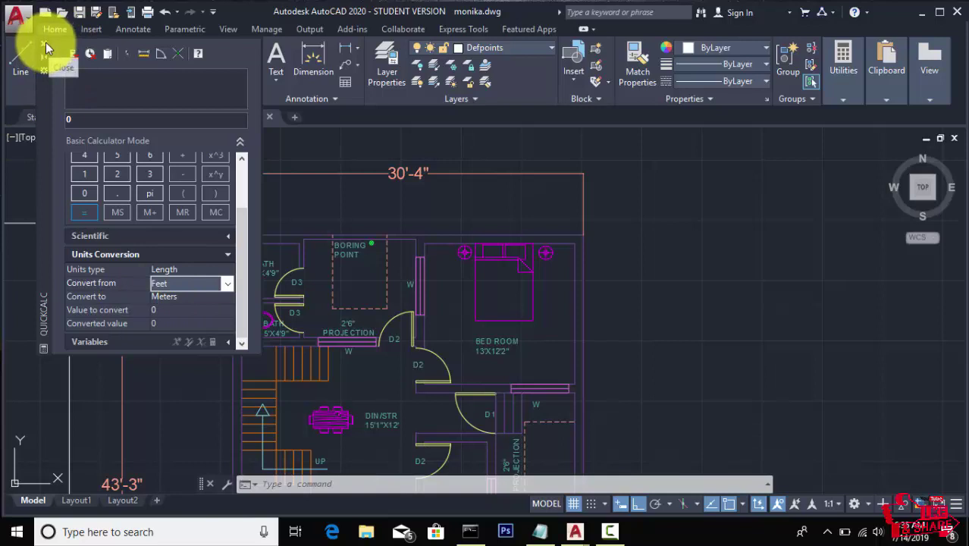
pyautogui.click(187, 304)
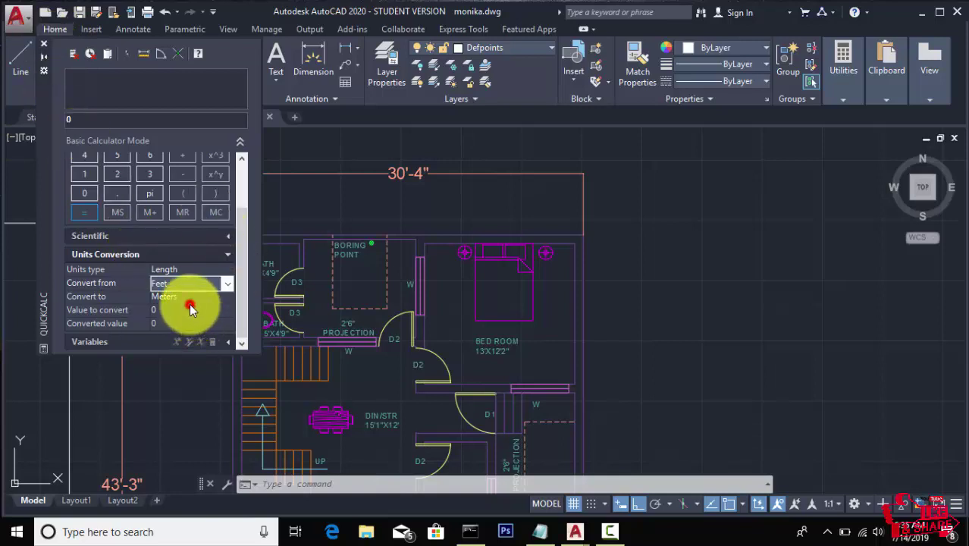
pyautogui.write('3')
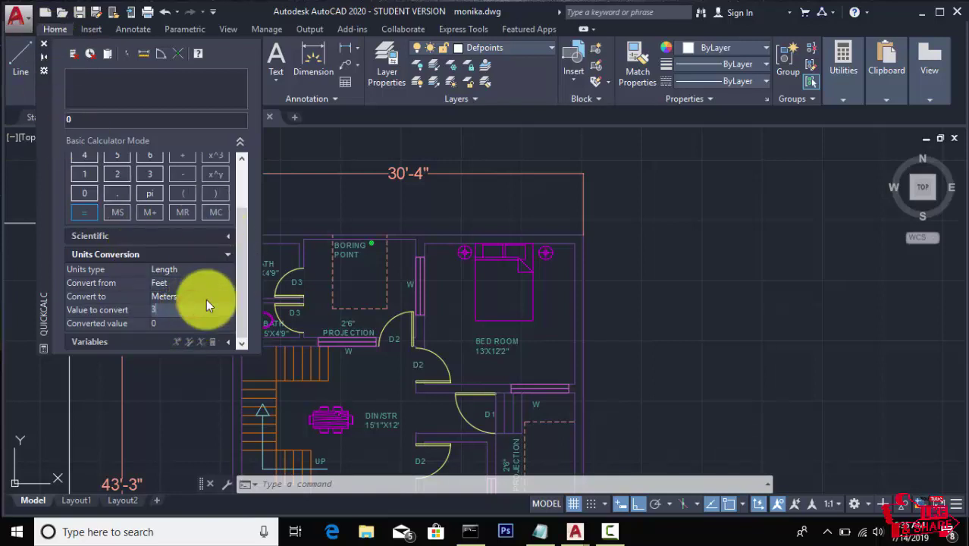
pyautogui.write('0.4')
pyautogui.press('Return')
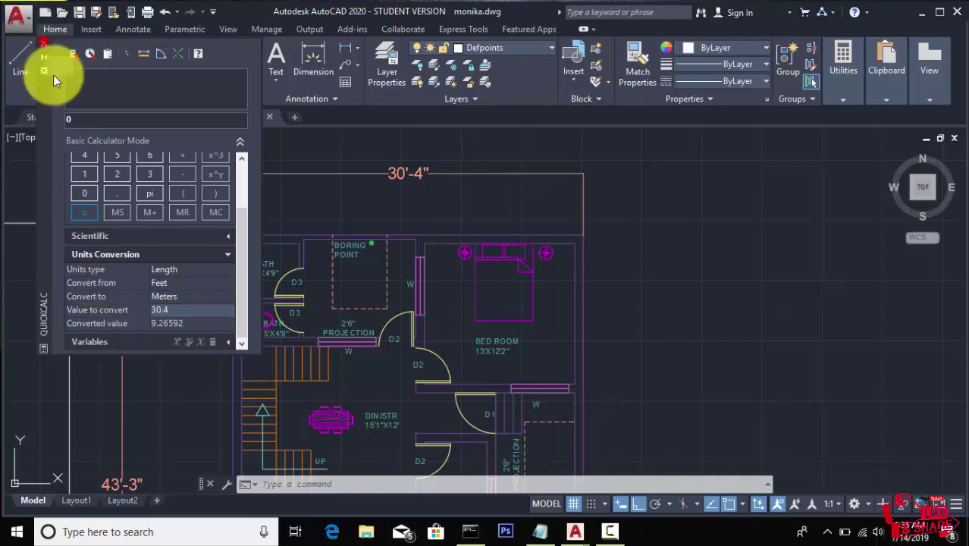
# Step: Close the QuickCalc palette and return to the drawing
pyautogui.click(43, 43)
pyautogui.scroll(-3, 259, 246)
pyautogui.scroll(-2, 406, 194)
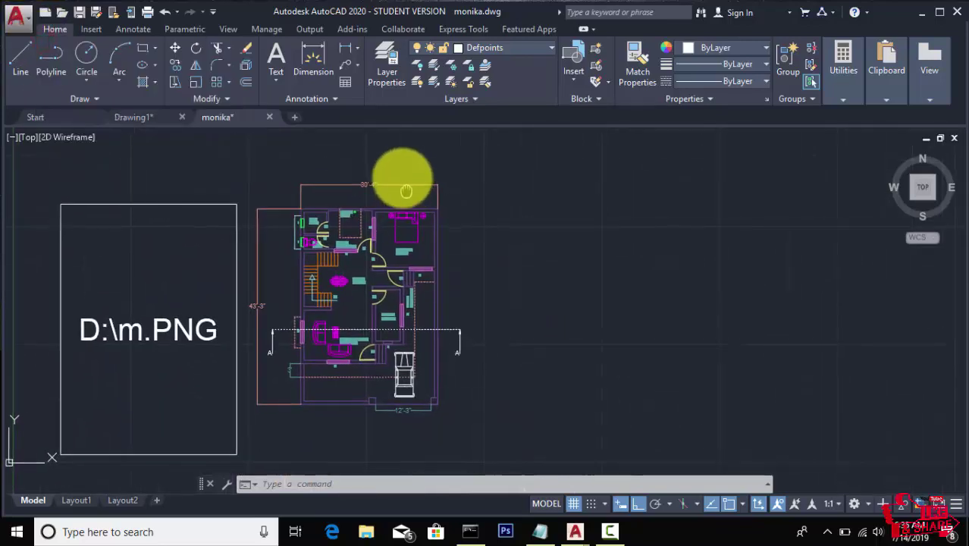
# Step: Window-select the floor plan and start Scale by Reference from the top-left wall corner
pyautogui.click(476, 168)
pyautogui.click(254, 421)
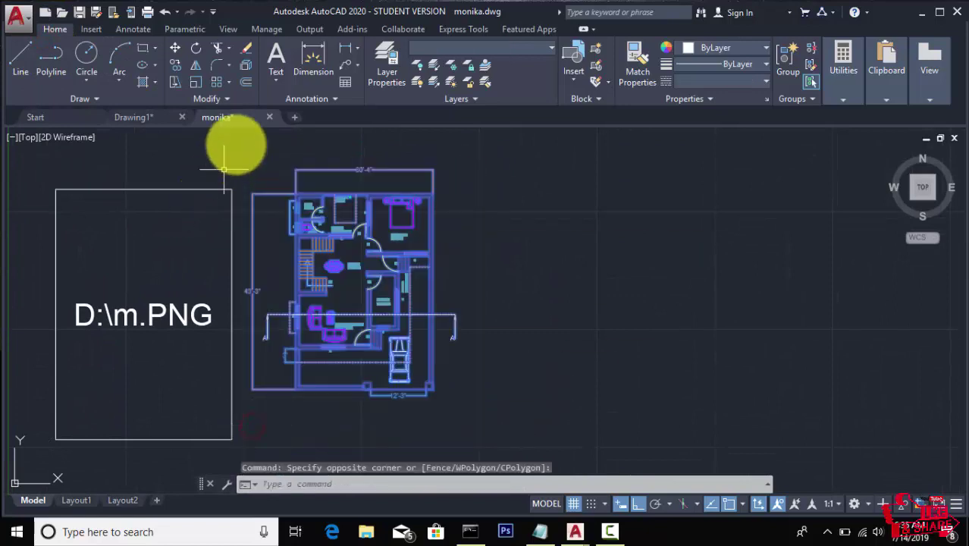
pyautogui.scroll(2, 310, 163)
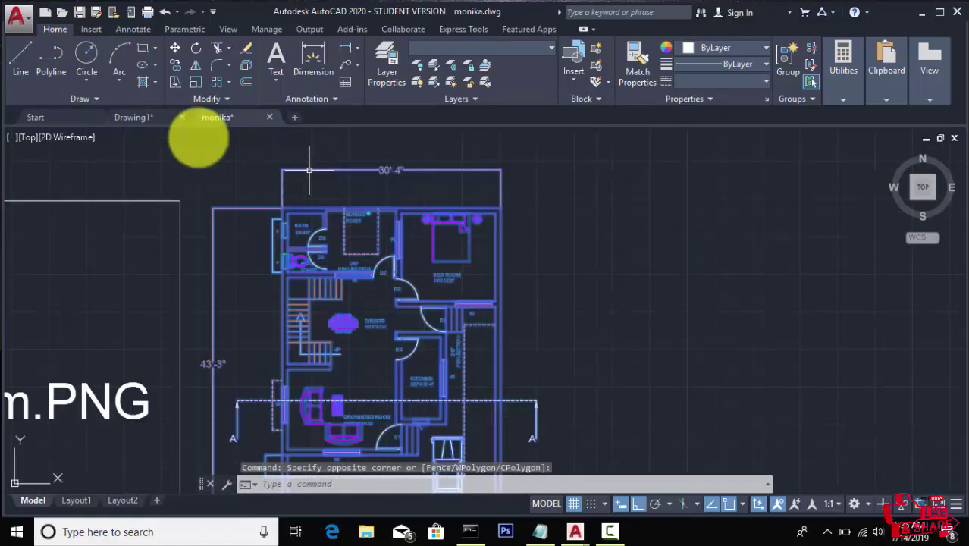
pyautogui.click(194, 82)
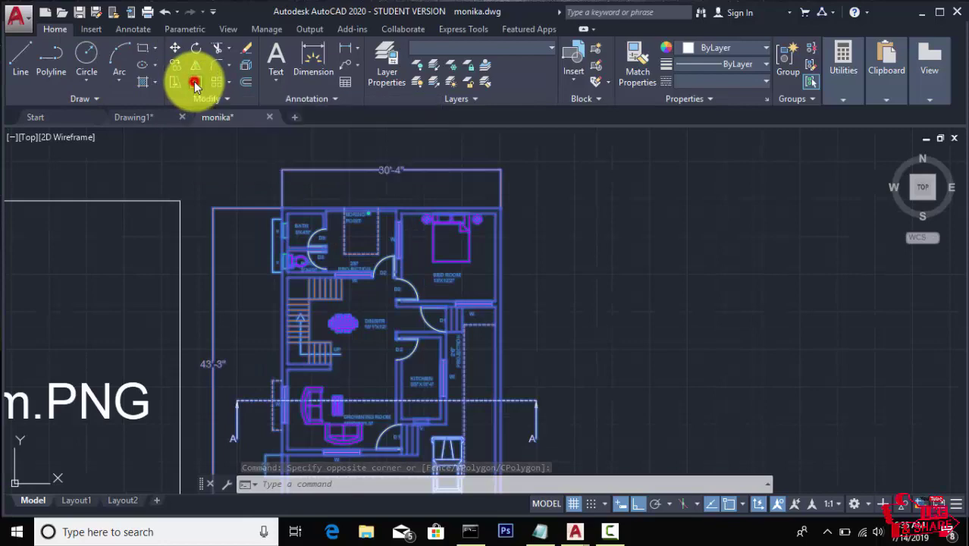
pyautogui.scroll(2, 283, 199)
pyautogui.scroll(4, 289, 231)
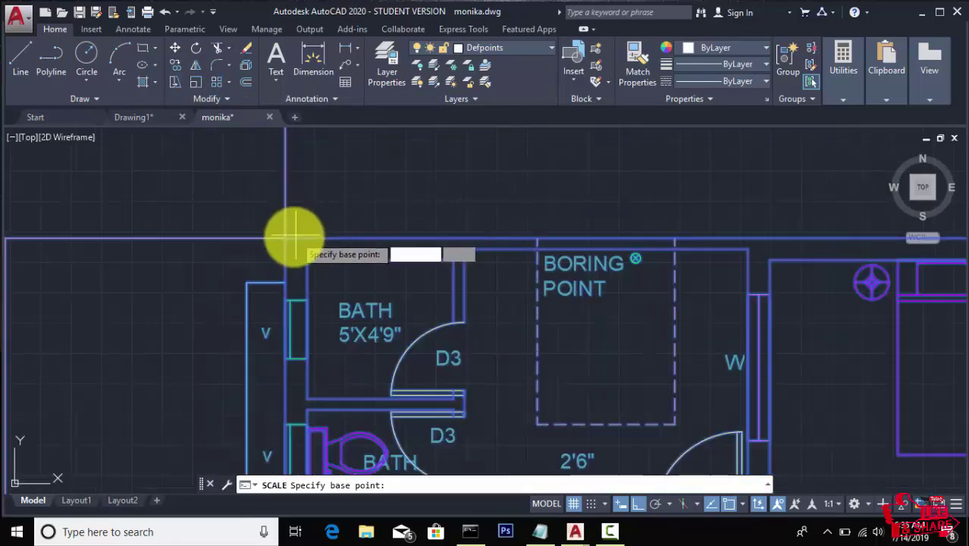
pyautogui.click(284, 238)
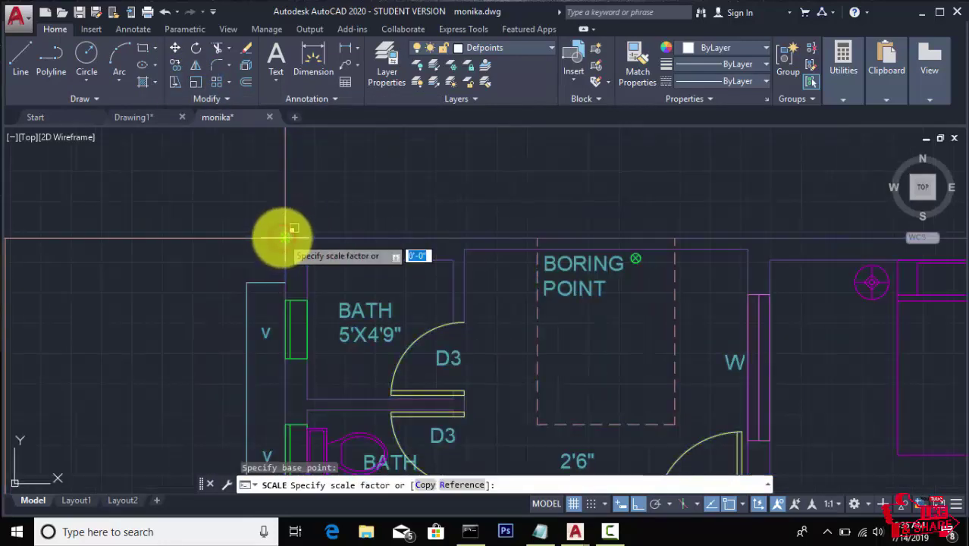
pyautogui.rightClick(283, 238)
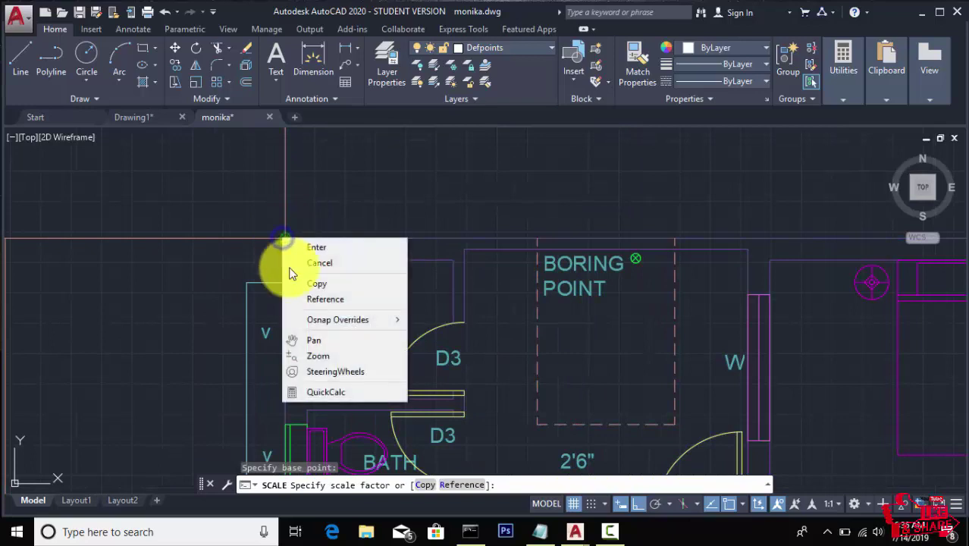
pyautogui.click(312, 299)
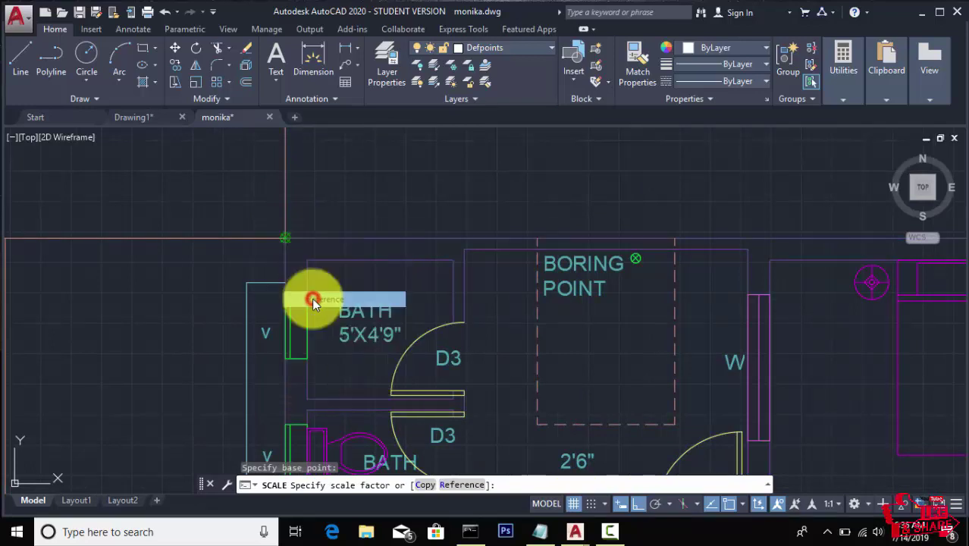
# Step: Pick both ends of the top wall as reference and enter 9.26 as the new length
pyautogui.click(291, 238)
pyautogui.scroll(-4, 425, 266)
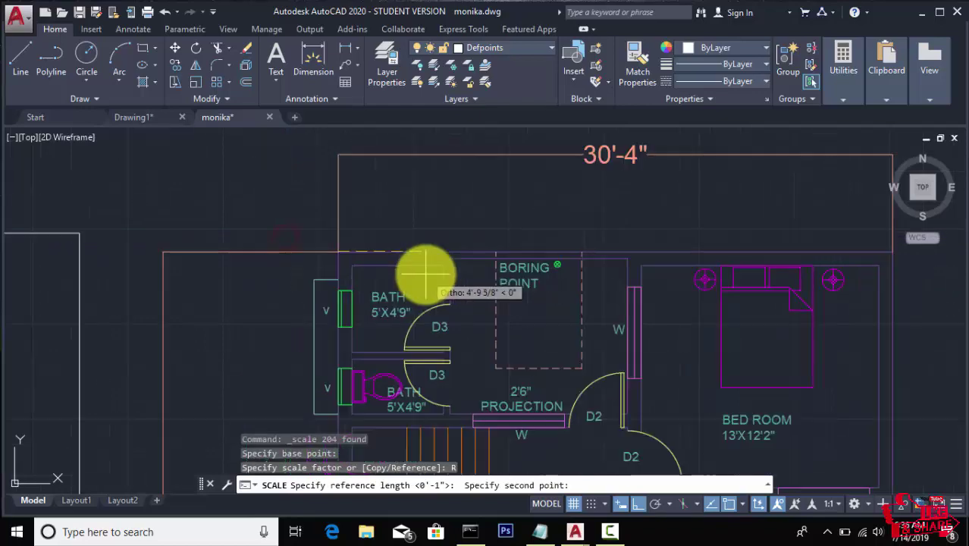
pyautogui.scroll(4, 591, 265)
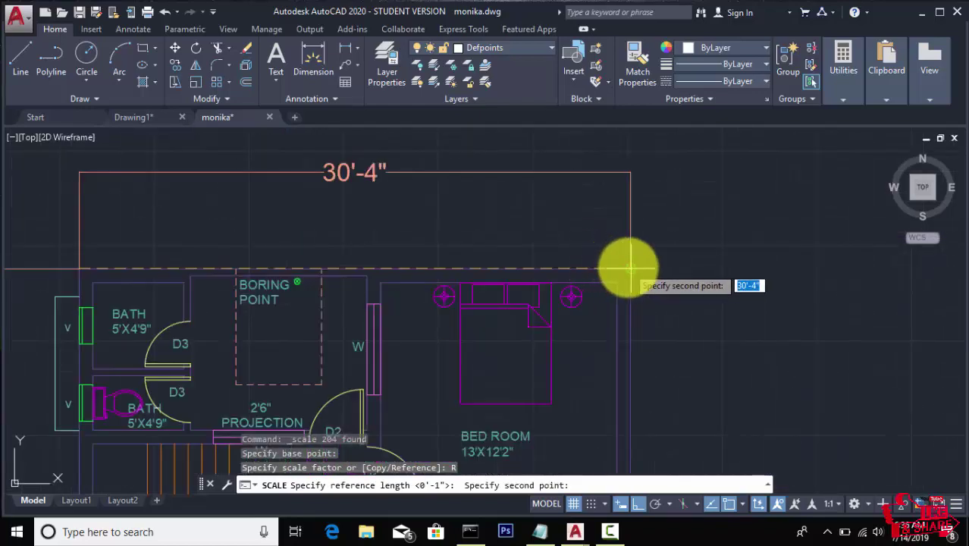
pyautogui.click(631, 266)
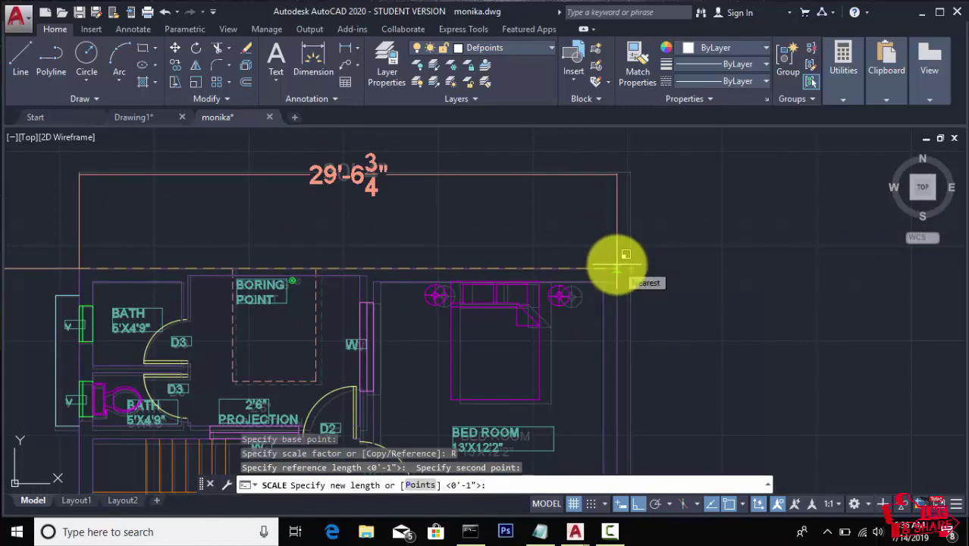
pyautogui.write('9.26')
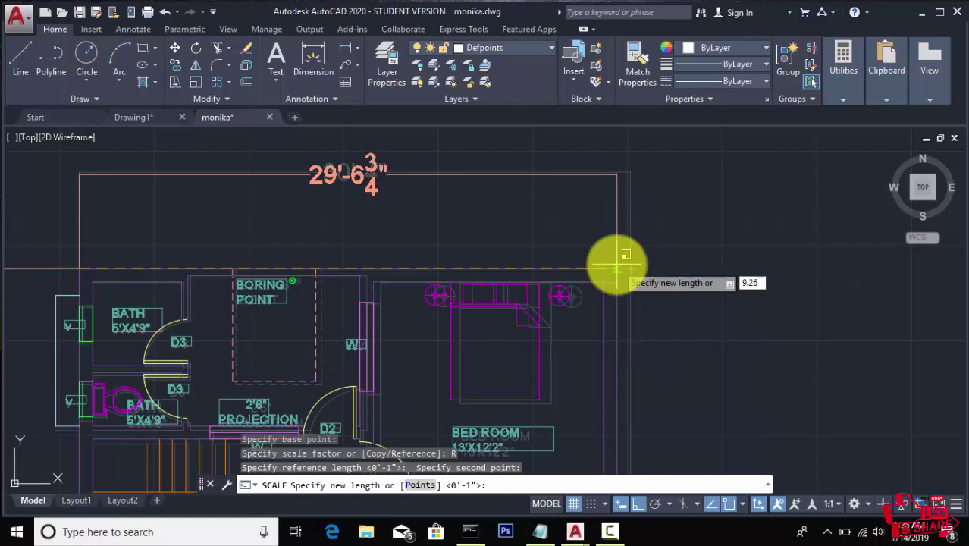
pyautogui.press('Return')
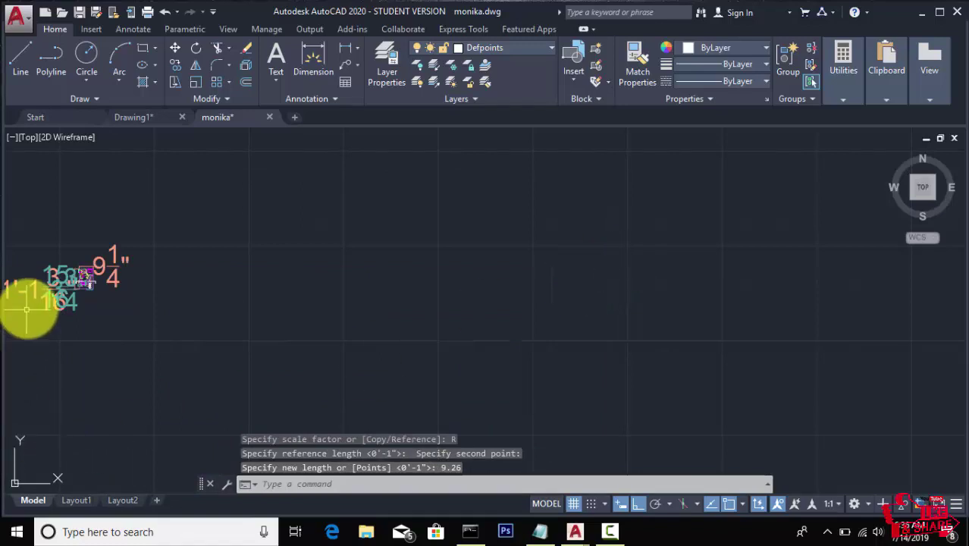
pyautogui.scroll(2, 44, 261)
pyautogui.scroll(4, 45, 286)
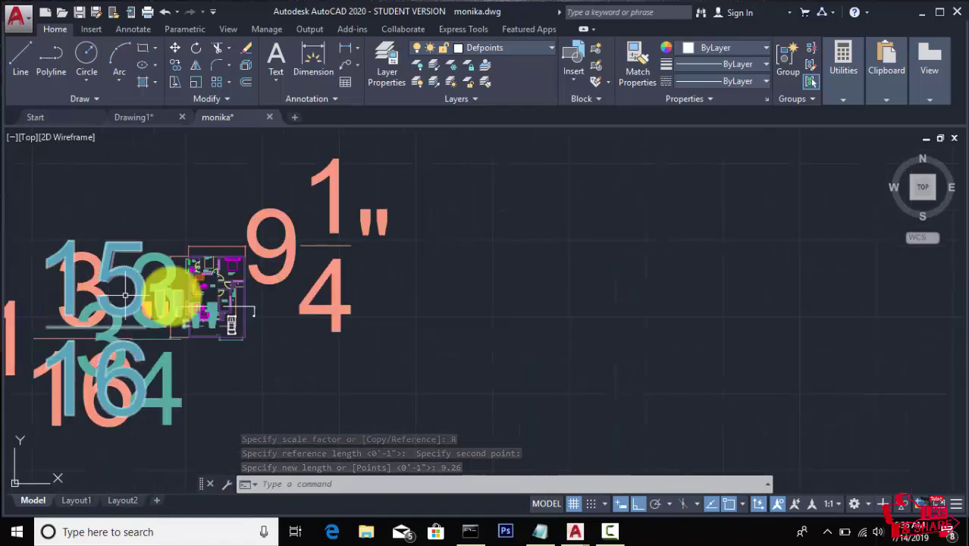
# Step: Select the four oversized numeral text objects and erase them
pyautogui.click(425, 194)
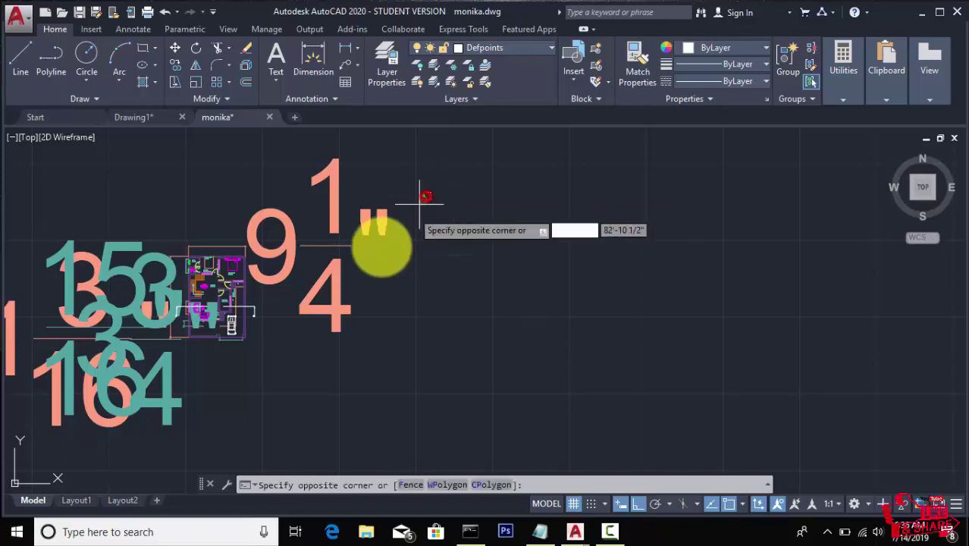
pyautogui.click(227, 380)
pyautogui.click(159, 402)
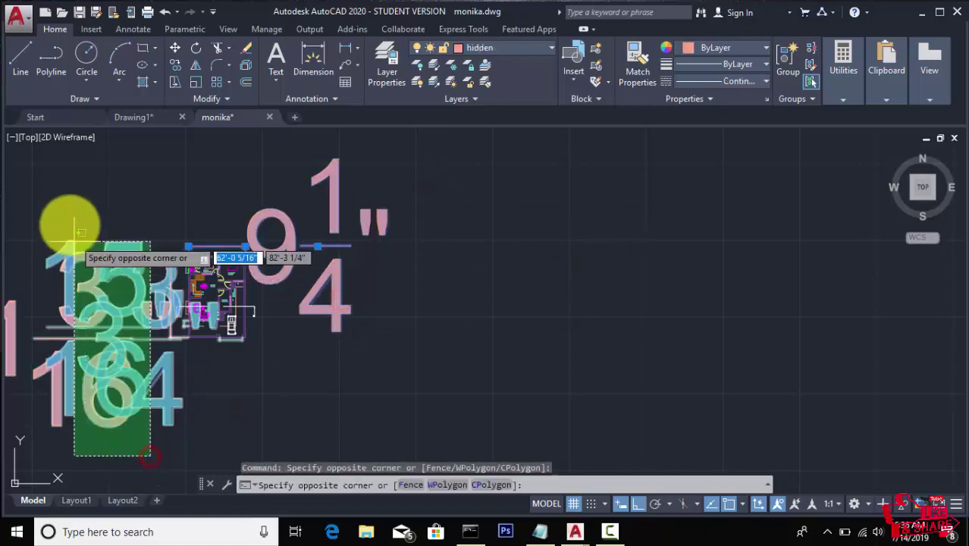
pyautogui.click(70, 223)
pyautogui.rightClick(130, 200)
pyautogui.click(170, 271)
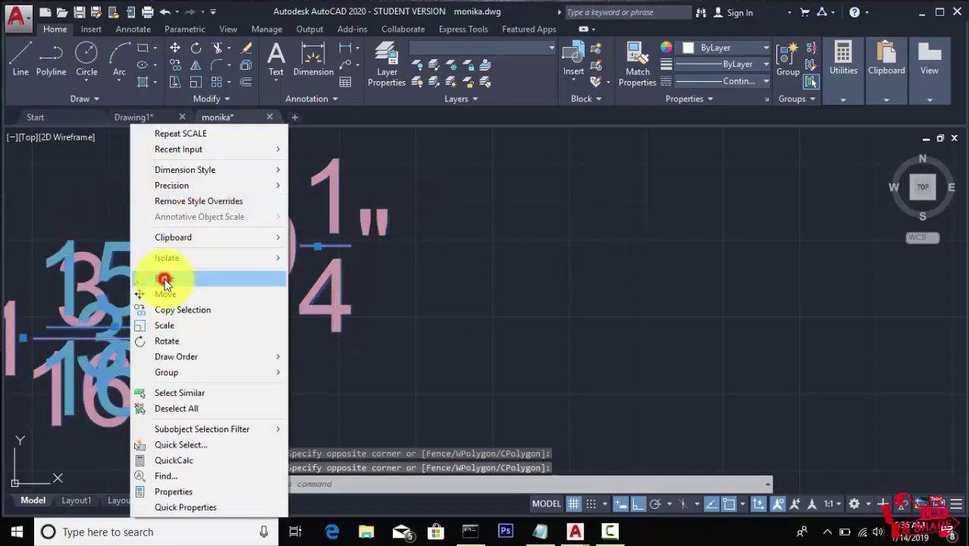
# Step: Zoom in on the plan and select its top wall line
pyautogui.scroll(5, 195, 244)
pyautogui.scroll(3, 198, 244)
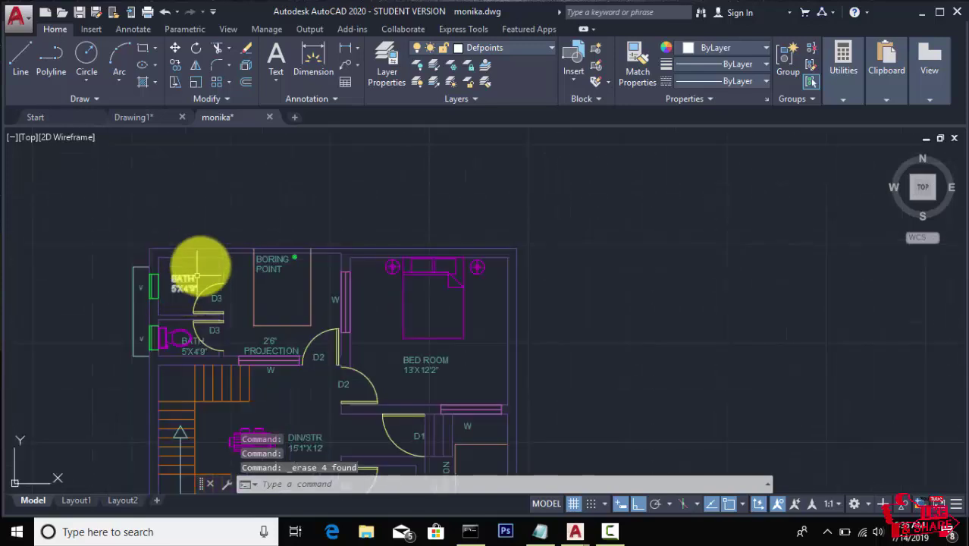
pyautogui.scroll(3, 201, 244)
pyautogui.click(201, 244)
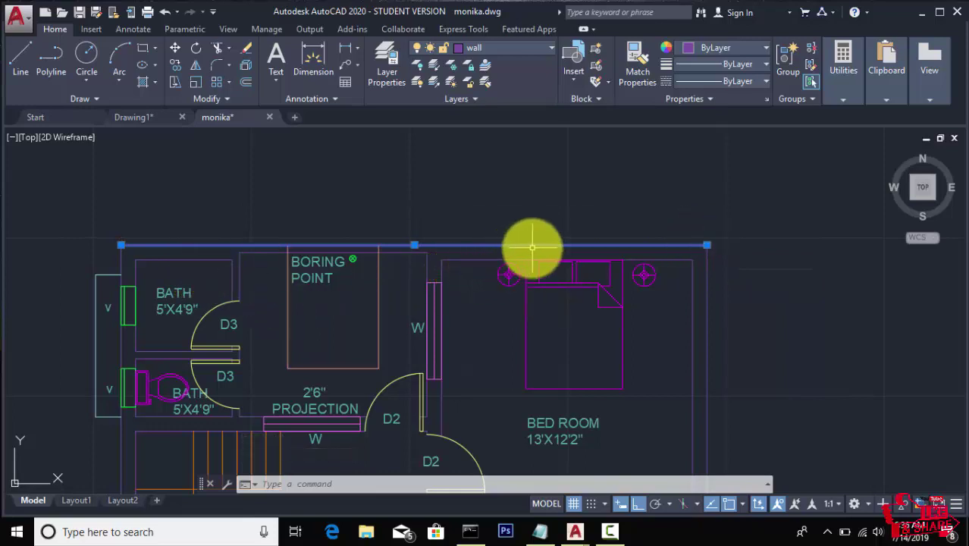
# Step: Set drawing units to Decimal length type with Meters insertion scale
pyautogui.write('U')
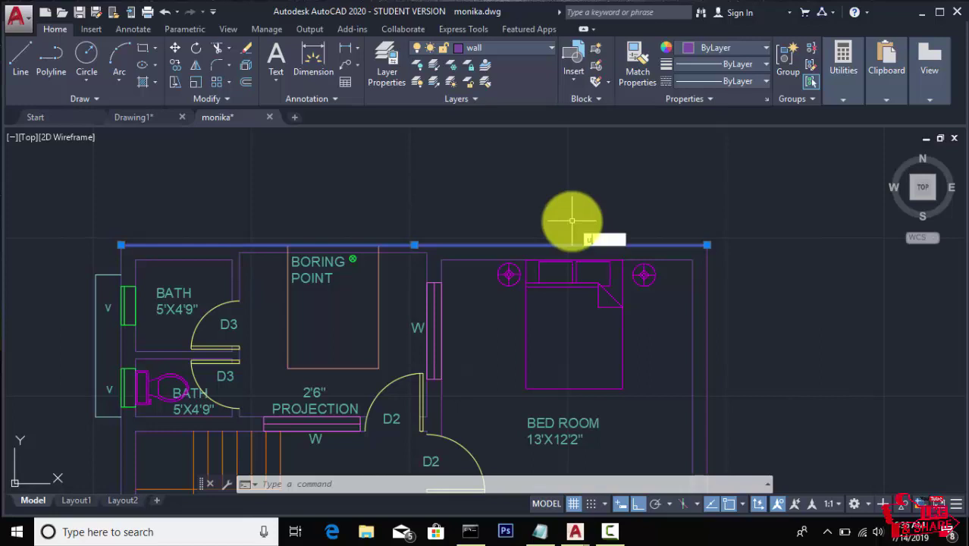
pyautogui.write('N')
pyautogui.press('Return')
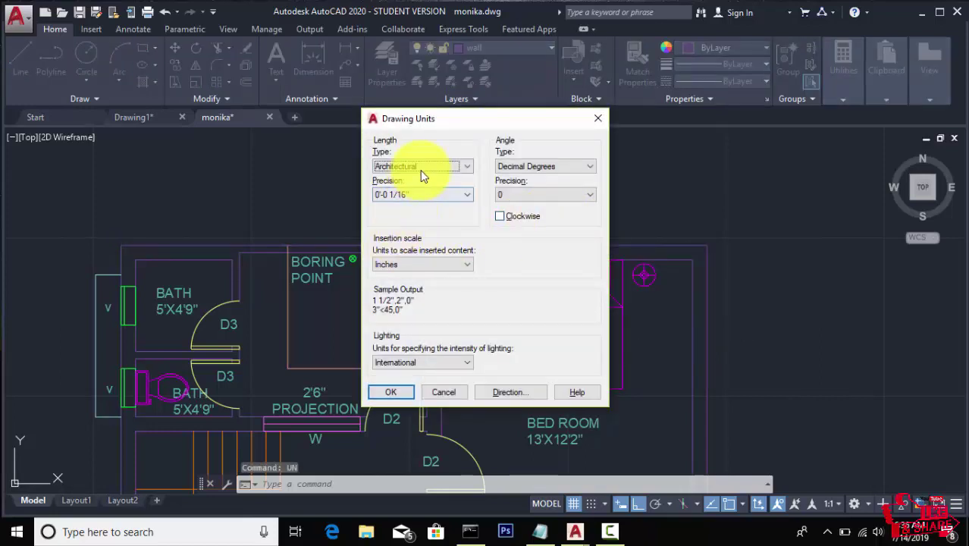
pyautogui.click(420, 167)
pyautogui.click(417, 186)
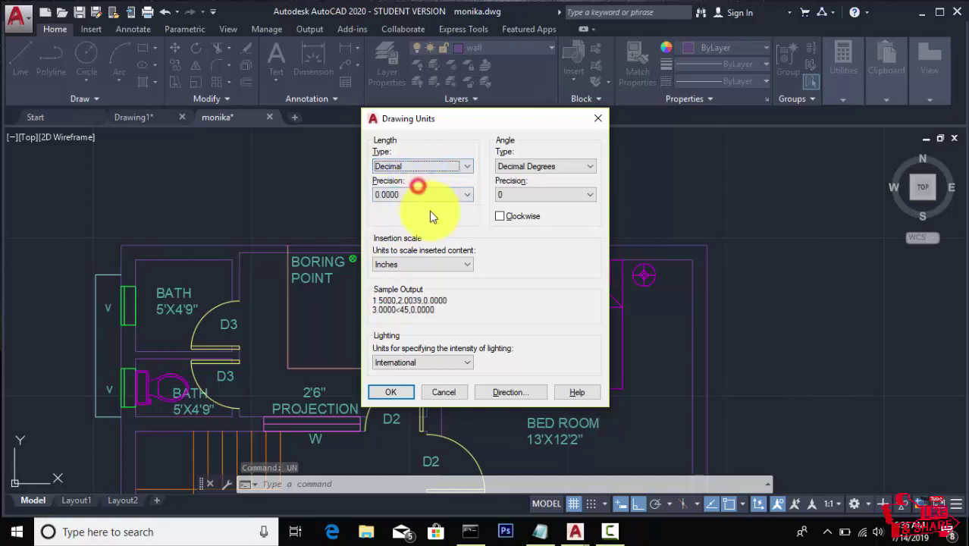
pyautogui.click(427, 264)
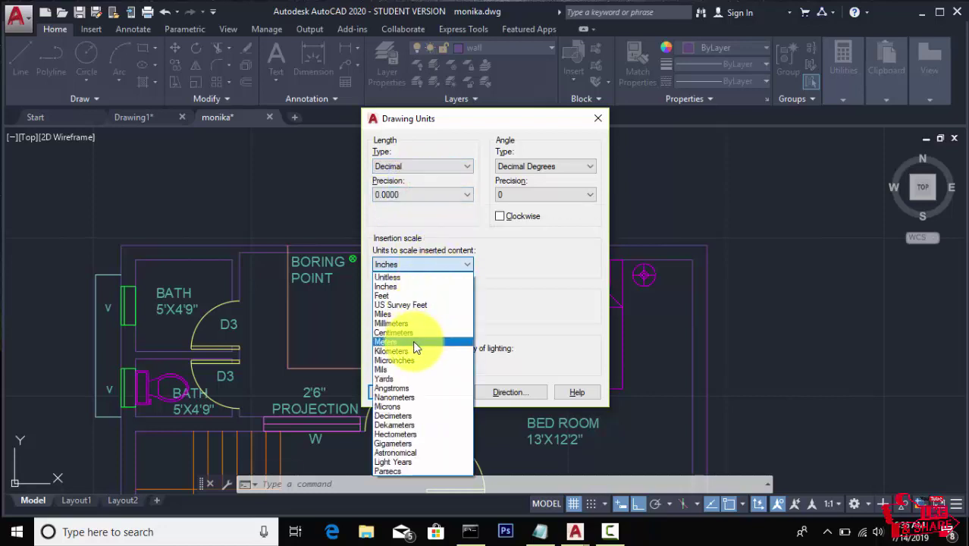
pyautogui.click(409, 341)
pyautogui.click(399, 393)
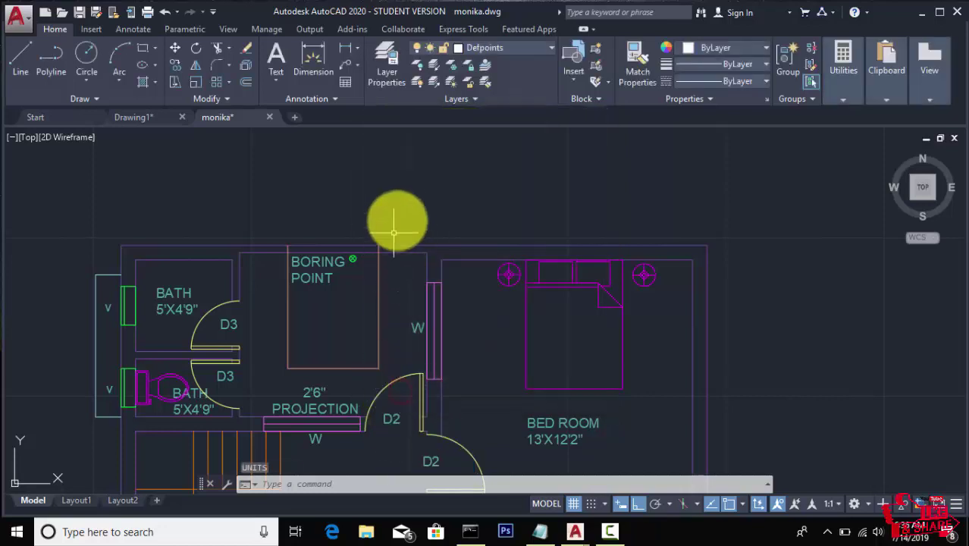
# Step: Select the top wall to confirm it measures 9.2600
pyautogui.click(423, 245)
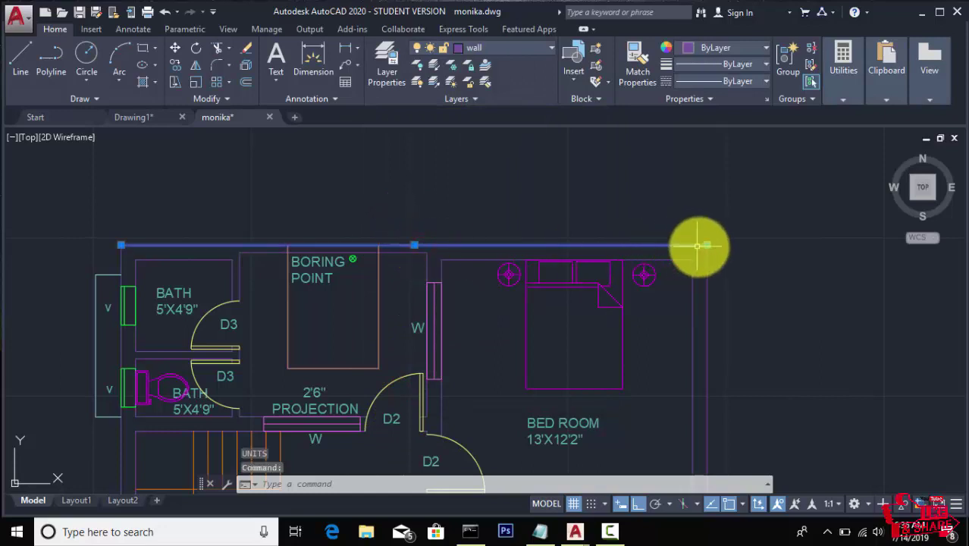
pyautogui.moveTo(707, 245)
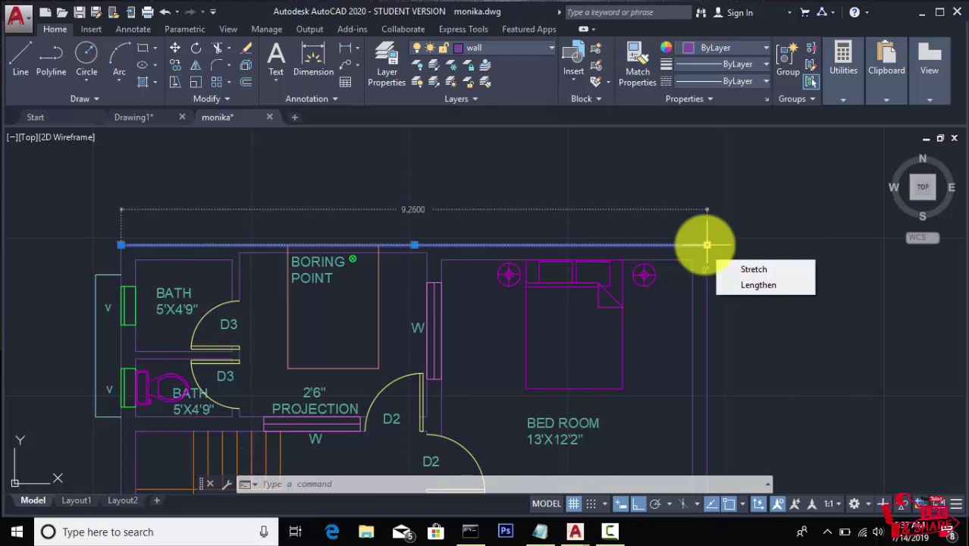
pyautogui.scroll(-4, 705, 226)
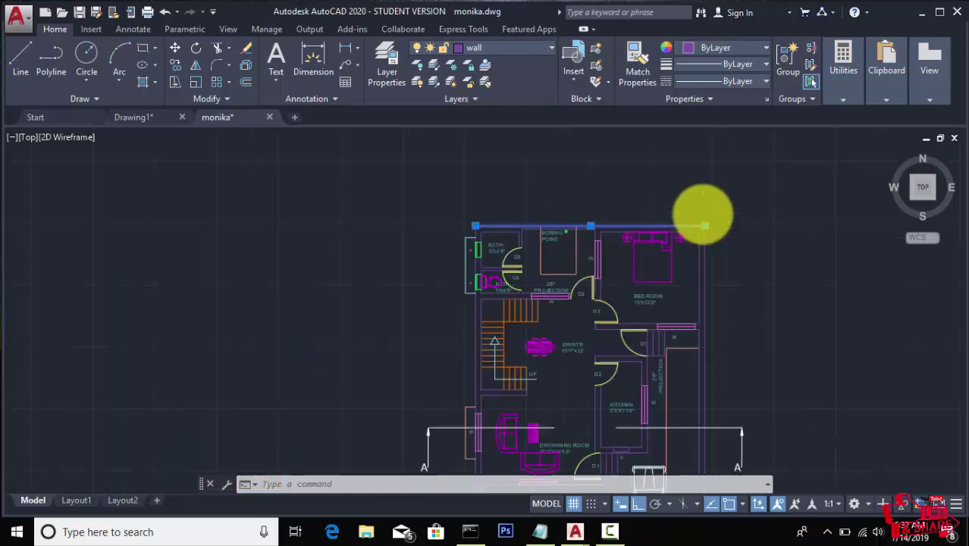
pyautogui.scroll(-4, 705, 225)
pyautogui.moveTo(724, 227); pyautogui.dragTo(655, 210, button='middle')
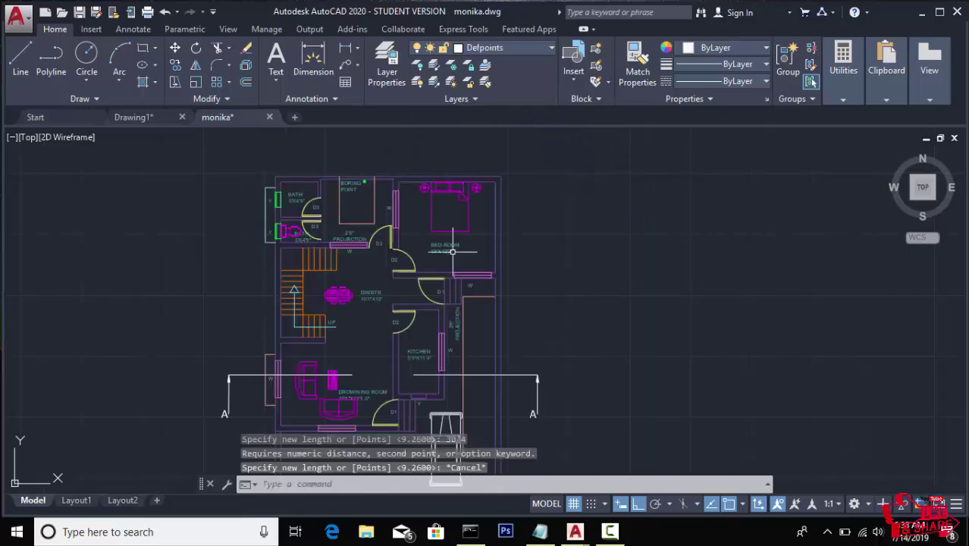
# Step: Set drawing units to Architectural length type with Inches insertion scale
pyautogui.write('Un')
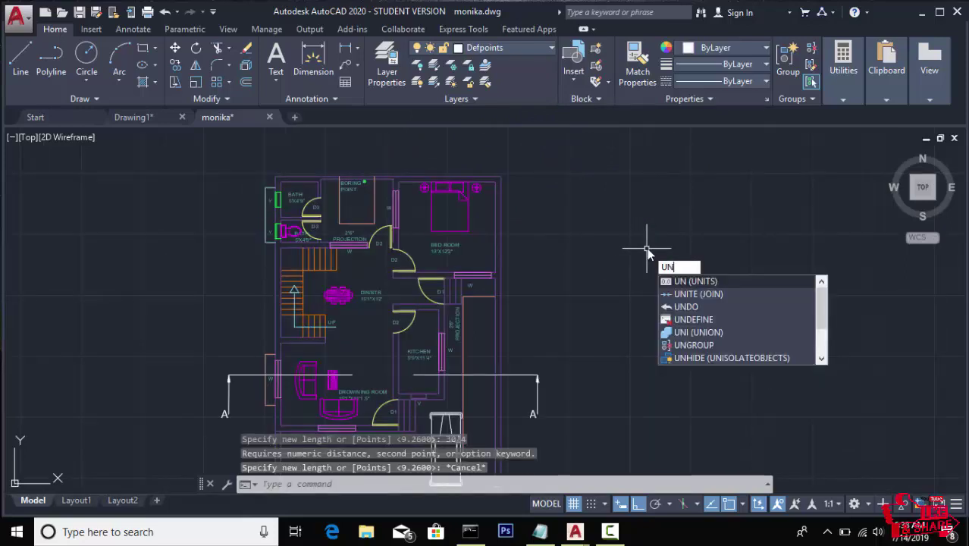
pyautogui.press('Return')
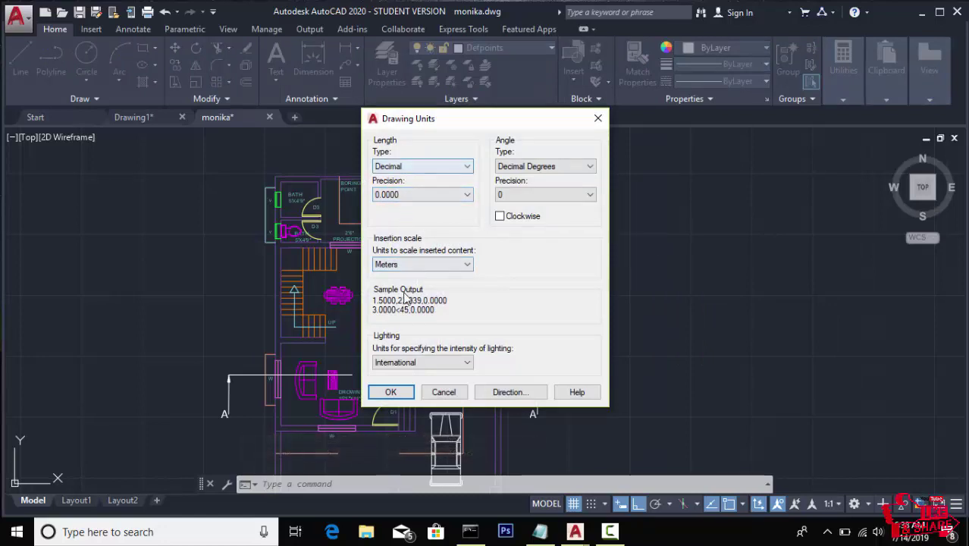
pyautogui.click(423, 264)
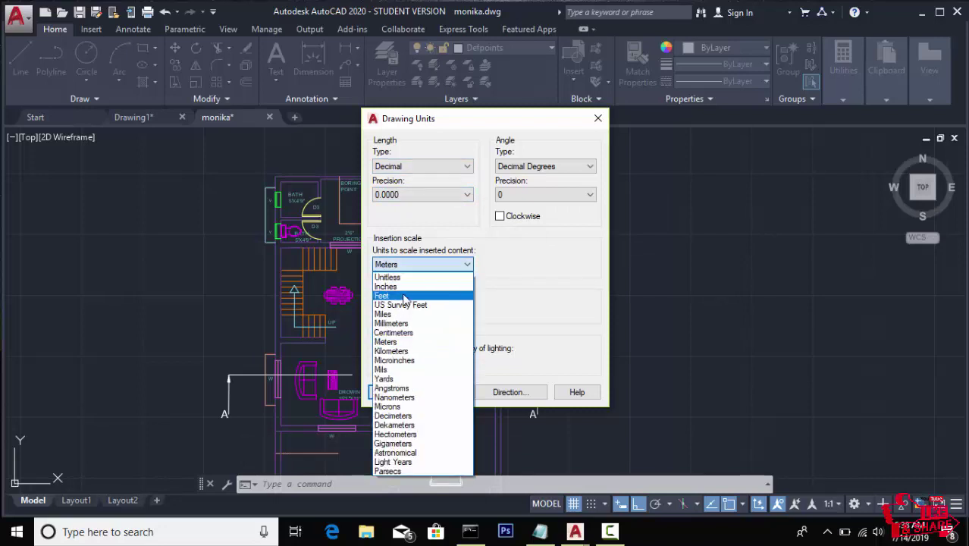
pyautogui.click(401, 287)
pyautogui.click(422, 170)
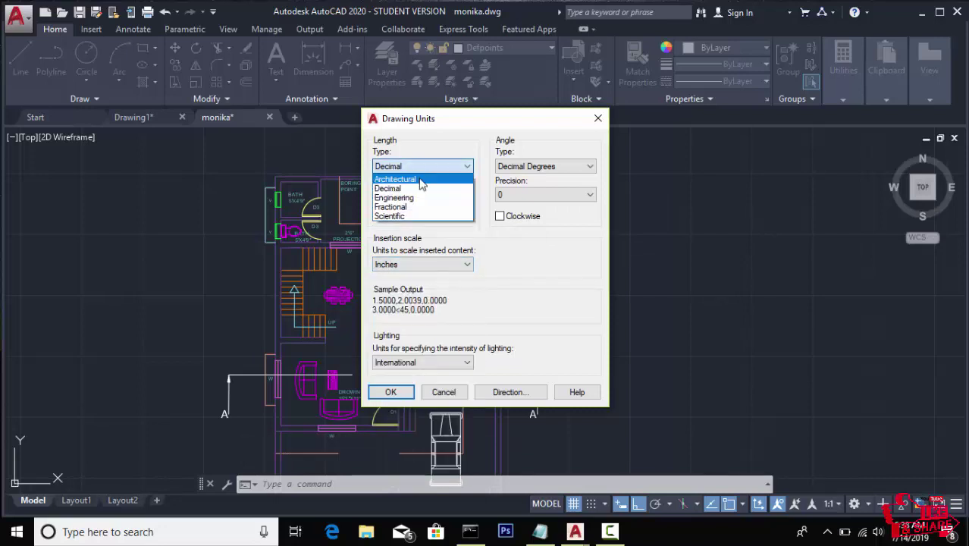
pyautogui.click(421, 180)
pyautogui.click(390, 392)
# Step: Begin a selection window around the floor plan
pyautogui.scroll(-2, 440, 294)
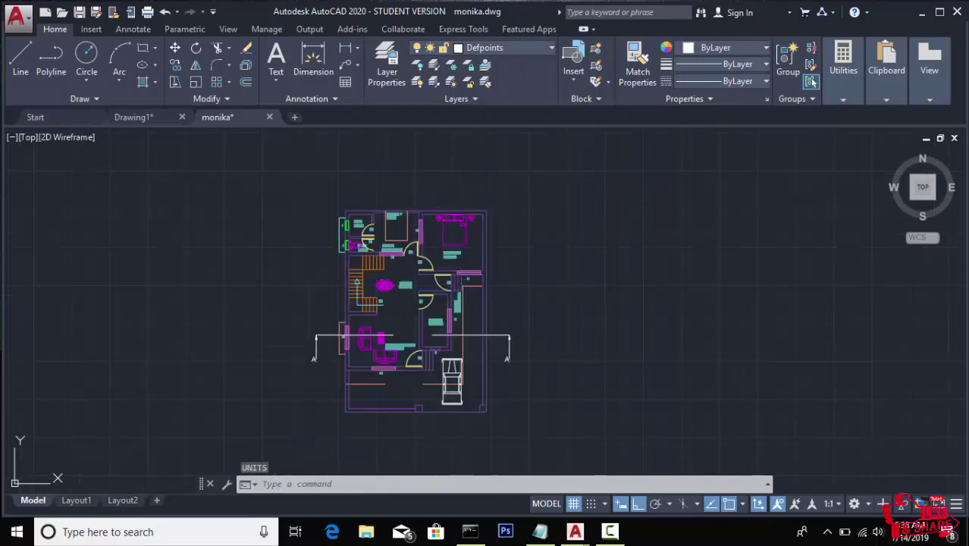
pyautogui.scroll(1, 454, 227)
pyautogui.click(507, 163)
# Step: Scale the plan from its top-left corner by Reference, top wall ends to 30'4"
pyautogui.click(286, 458)
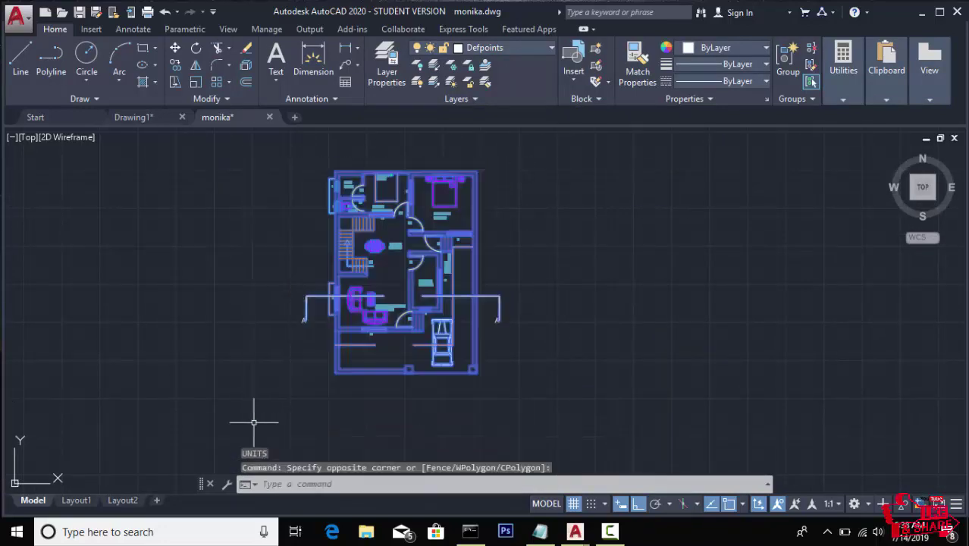
pyautogui.click(196, 82)
pyautogui.scroll(2, 318, 163)
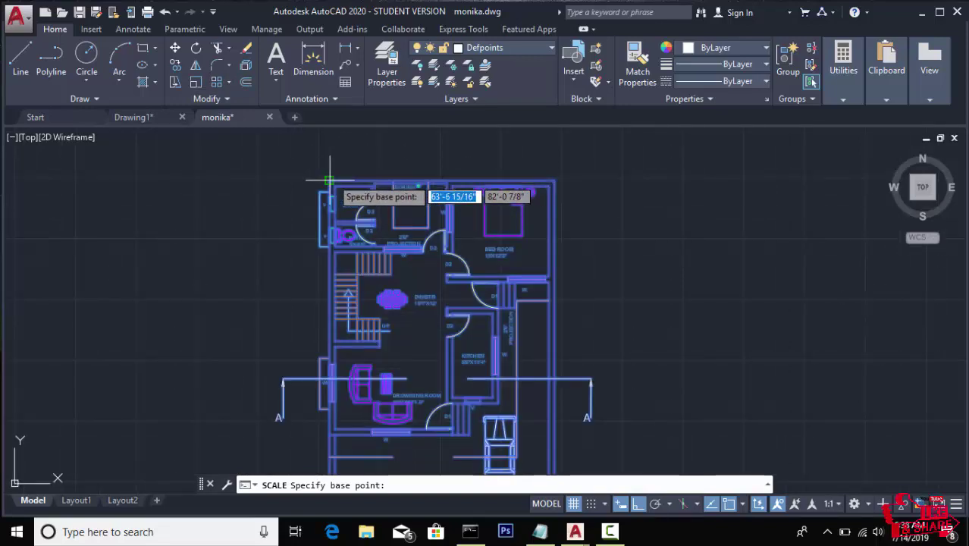
pyautogui.click(329, 181)
pyautogui.rightClick(328, 182)
pyautogui.click(369, 260)
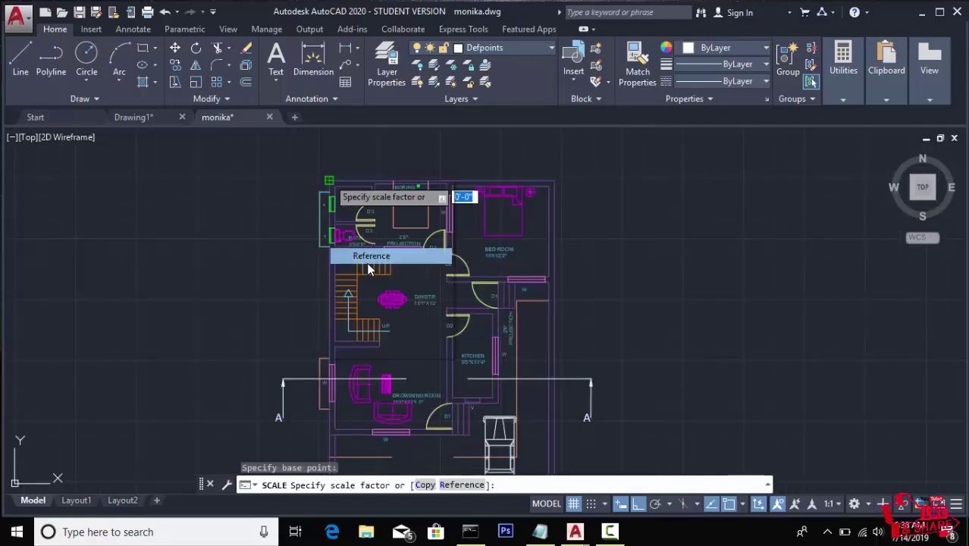
pyautogui.click(368, 268)
pyautogui.click(329, 182)
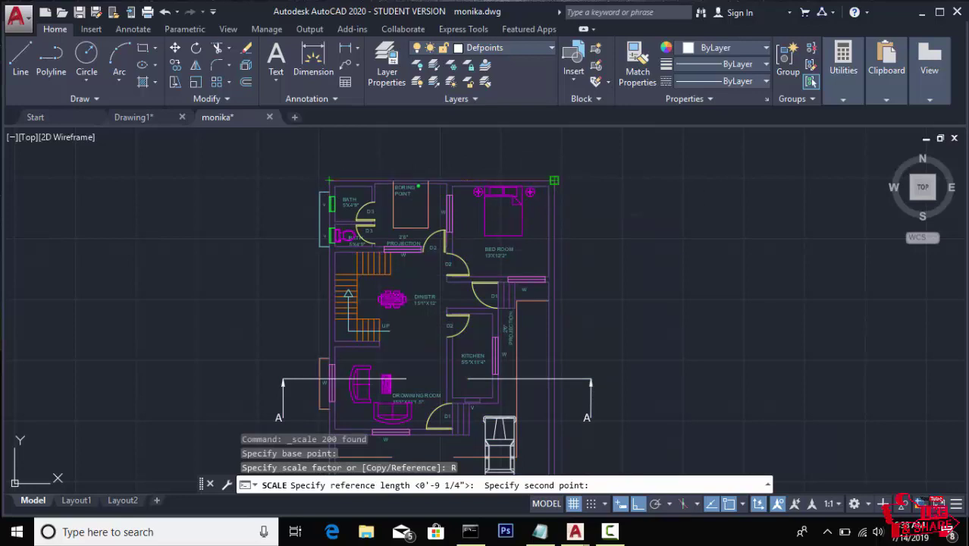
pyautogui.click(554, 180)
pyautogui.write('3')
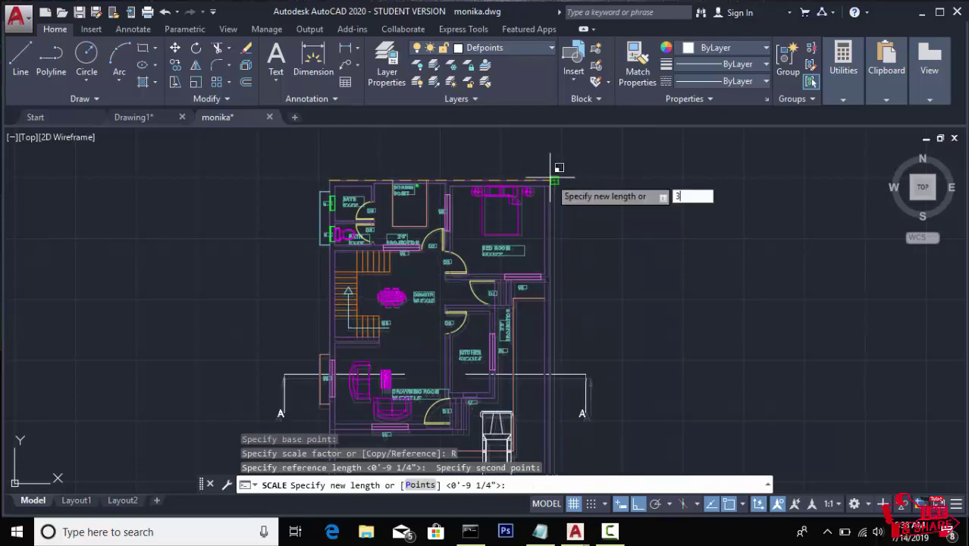
pyautogui.write("0'")
pyautogui.write('4')
pyautogui.press('Return')
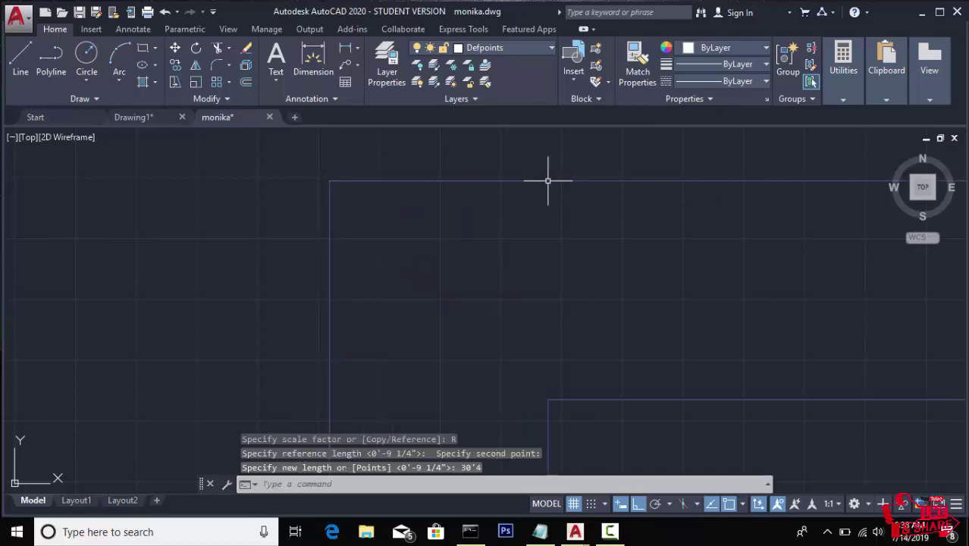
pyautogui.scroll(-2, 576, 197)
pyautogui.moveTo(609, 199); pyautogui.dragTo(220, 190, button='middle')
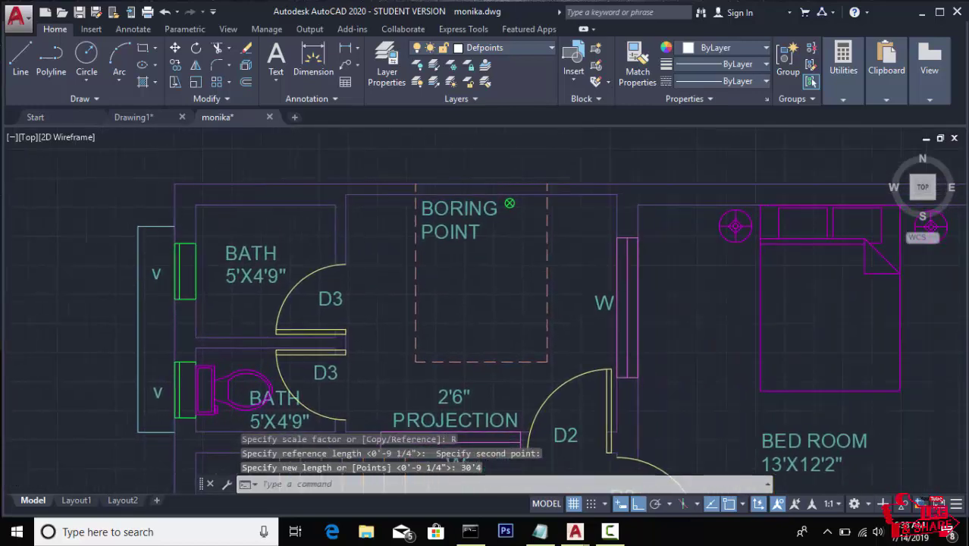
pyautogui.scroll(-2, 220, 186)
pyautogui.scroll(2, 444, 195)
pyautogui.click(444, 184)
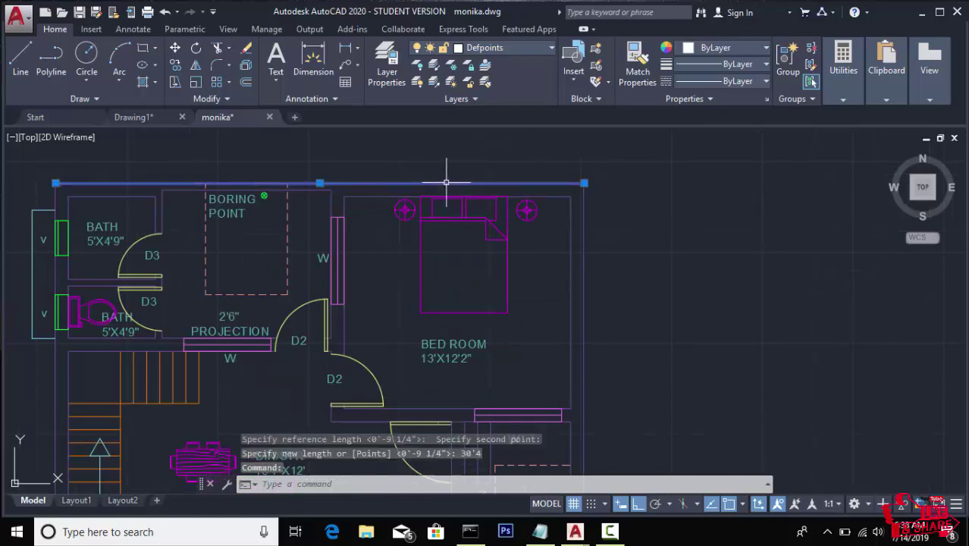
pyautogui.moveTo(497, 191)
pyautogui.mouseDown(button='middle')
pyautogui.moveTo(551, 223)
pyautogui.moveTo(549, 243)
pyautogui.mouseUp(button='middle')
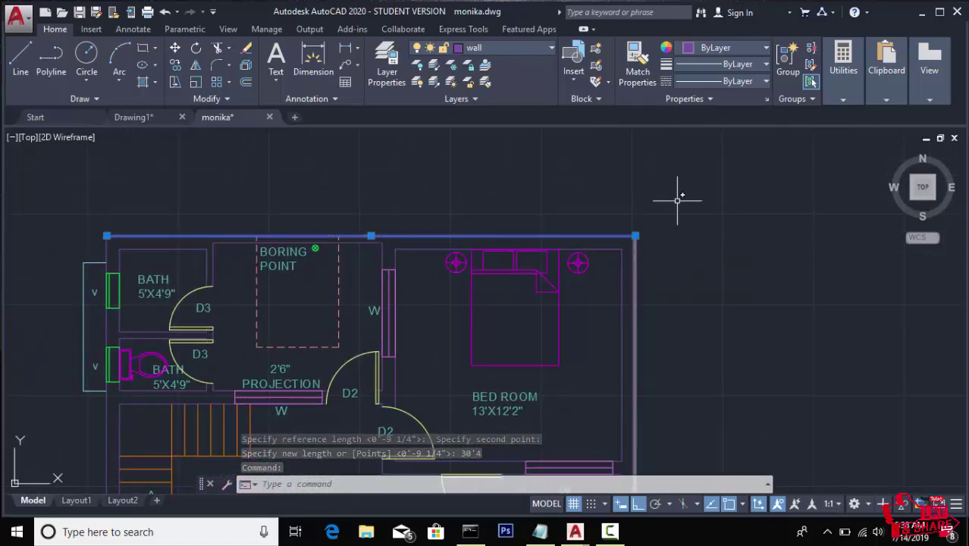
pyautogui.scroll(-4, 693, 183)
pyautogui.scroll(-1, 692, 183)
pyautogui.scroll(-1, 678, 163)
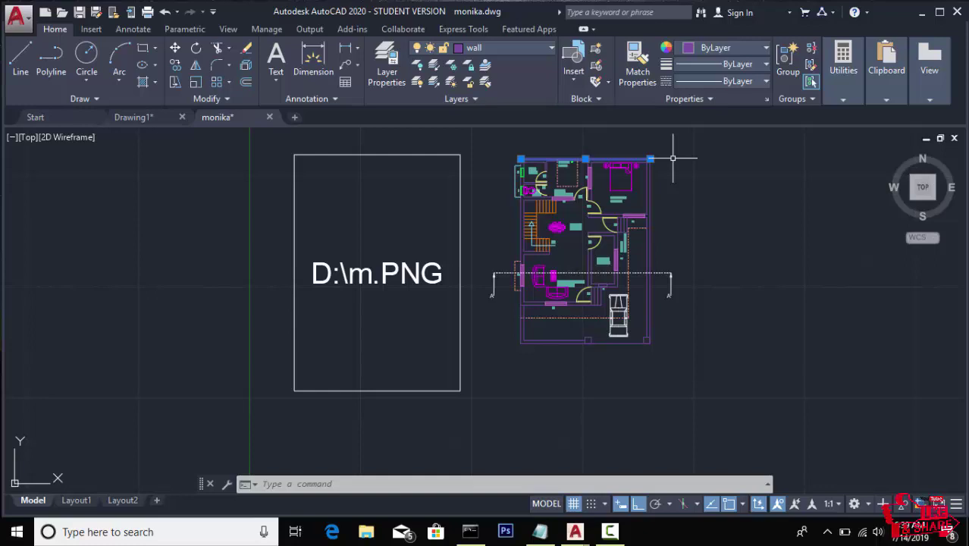
pyautogui.click(609, 531)
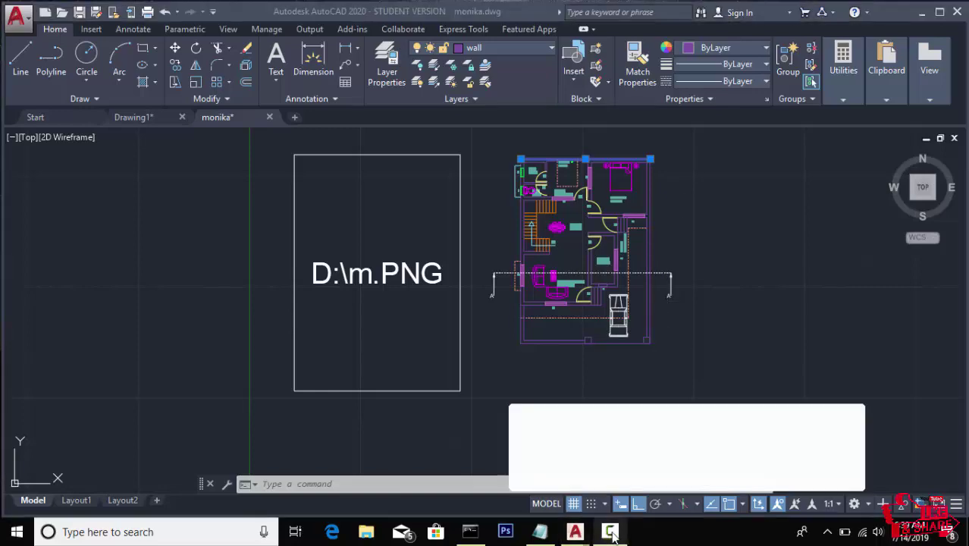